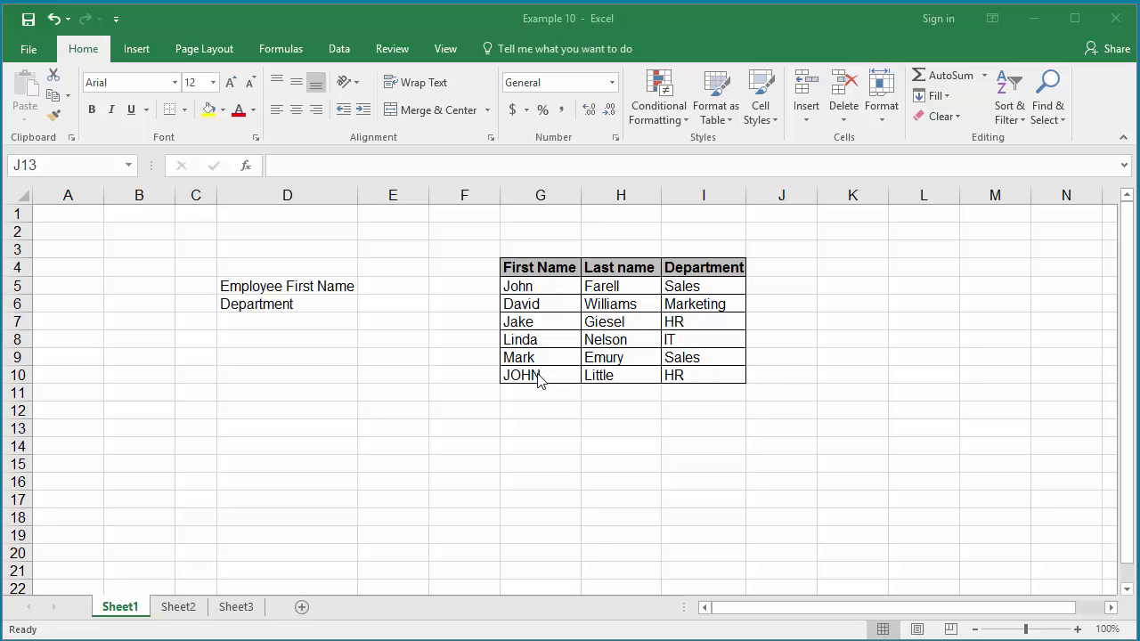
# - Begin E6's formula with =EXACT(E5,G5:G10), comparing E5 against the first names
pyautogui.click(382, 284)
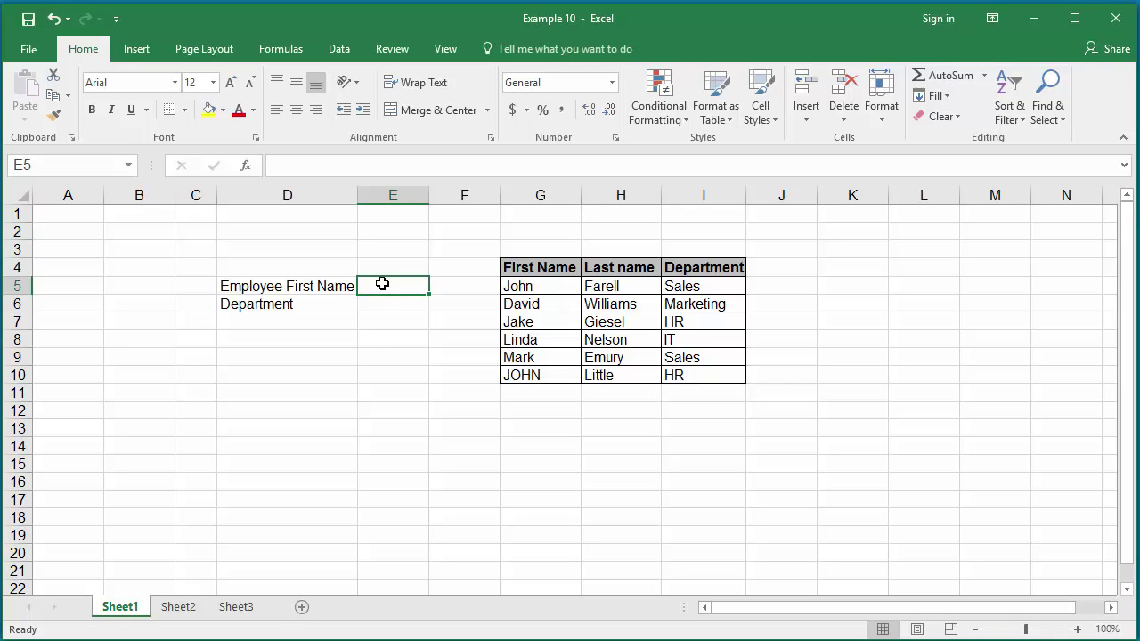
pyautogui.click(379, 303)
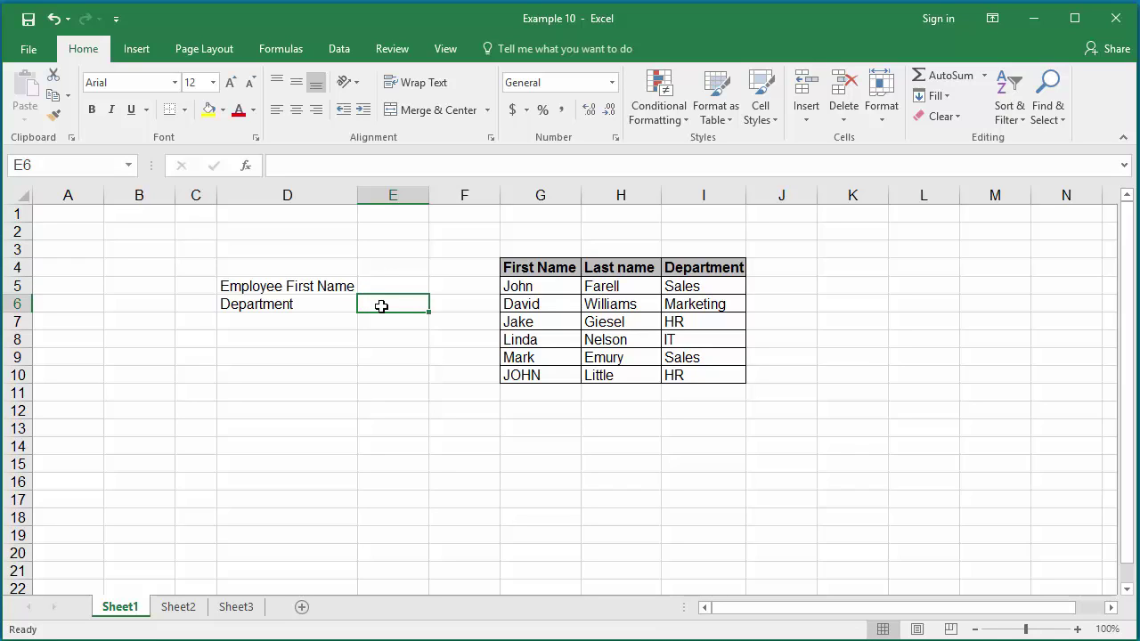
pyautogui.click(296, 165)
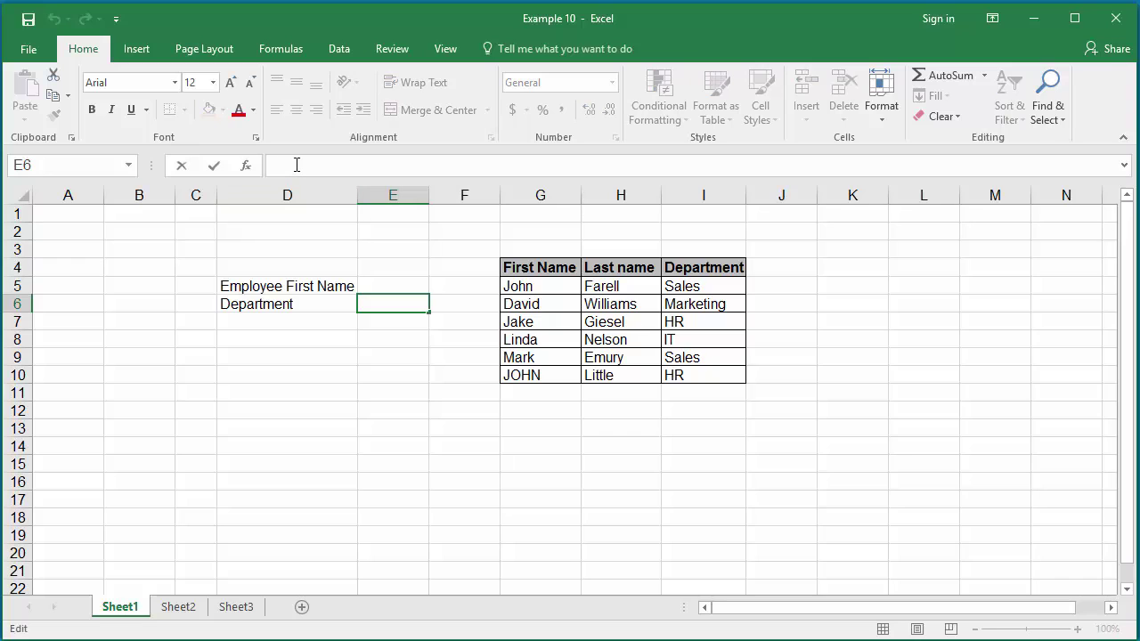
pyautogui.write('=')
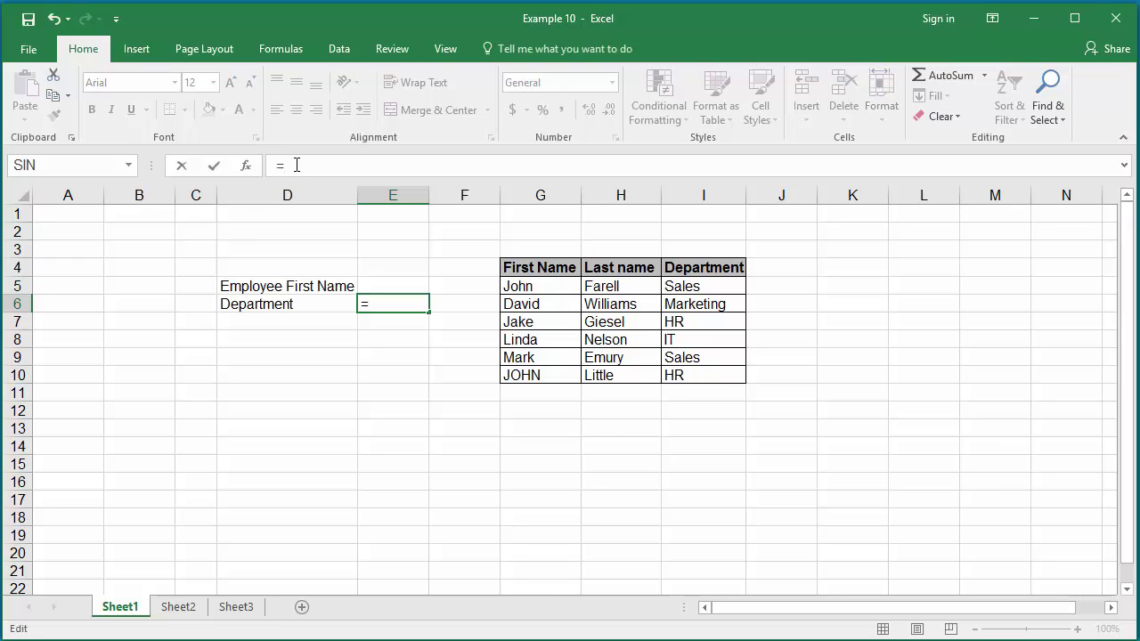
pyautogui.write('EXA')
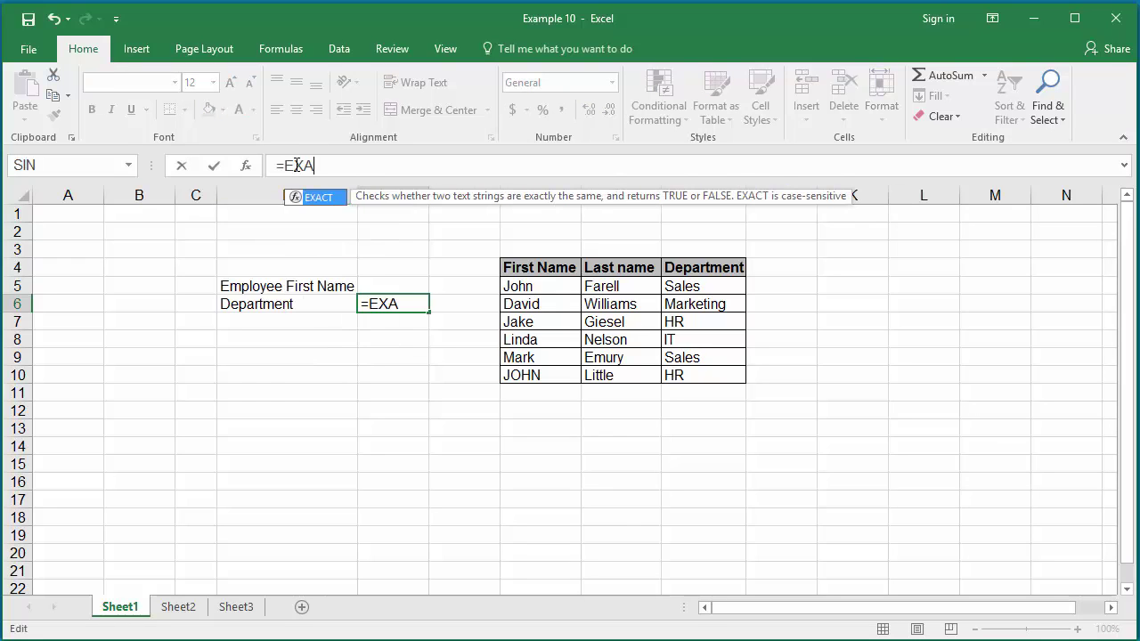
pyautogui.write('CT(')
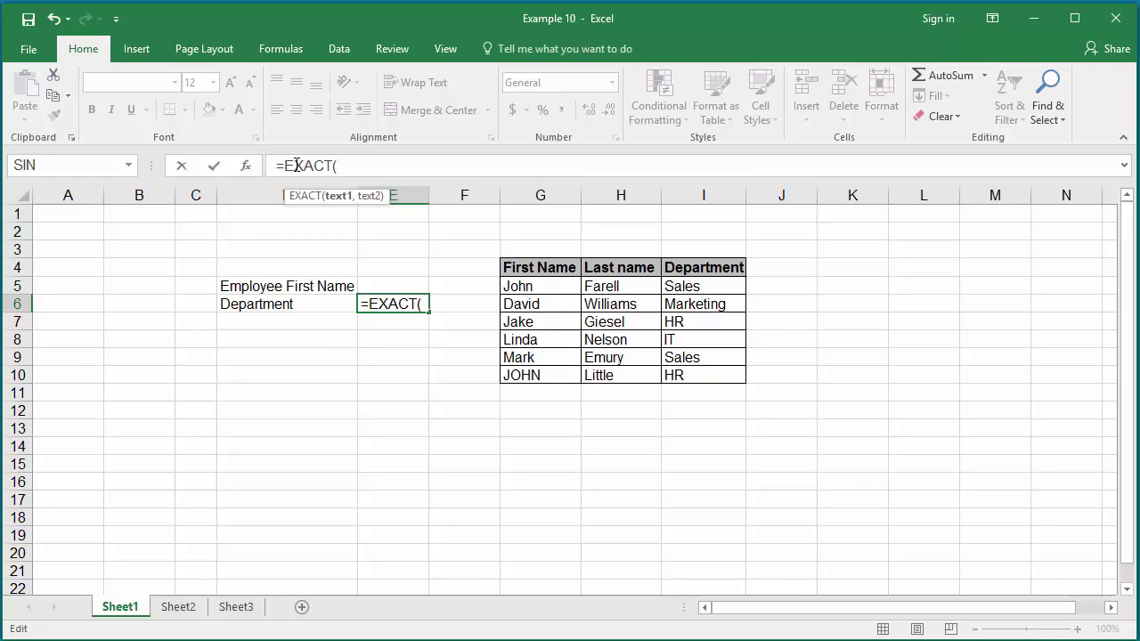
pyautogui.write('E')
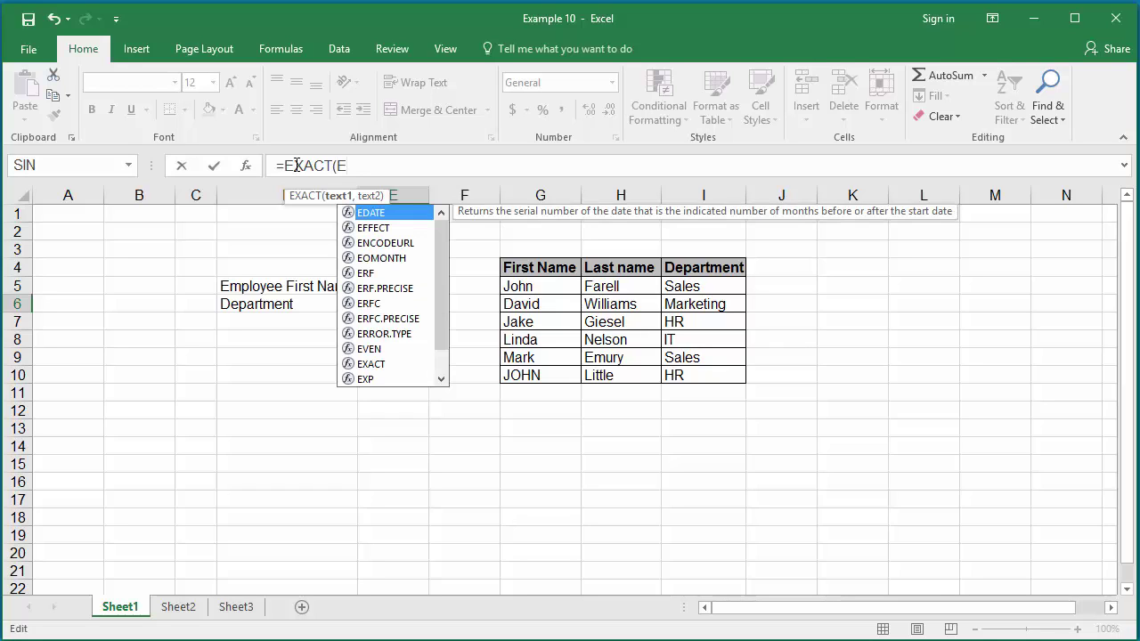
pyautogui.write('5')
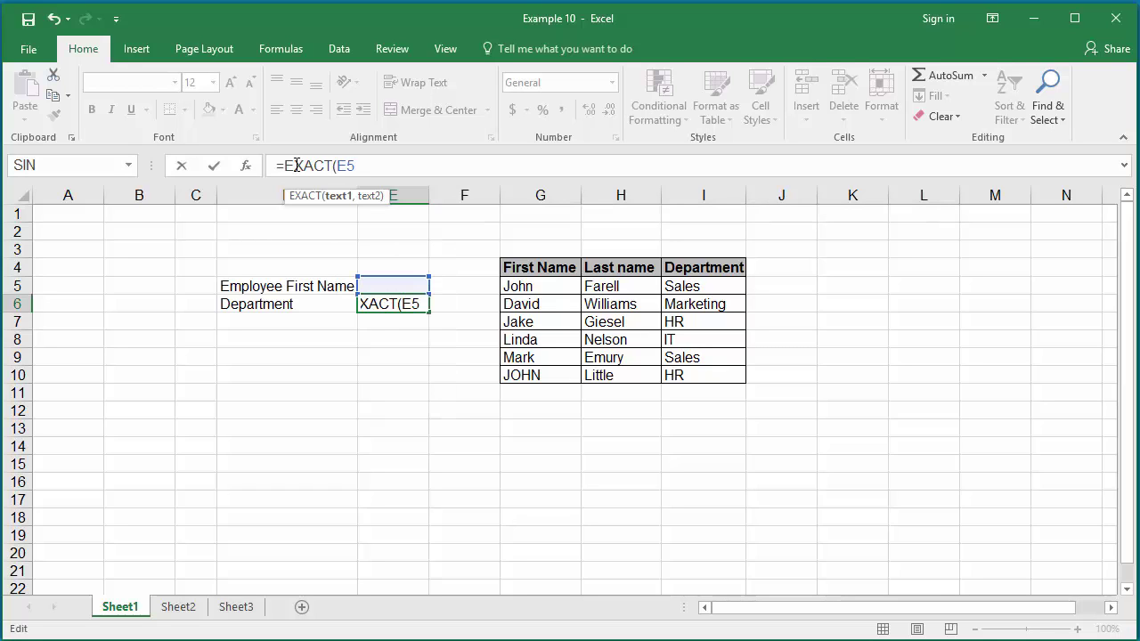
pyautogui.write(',')
pyautogui.write('G5')
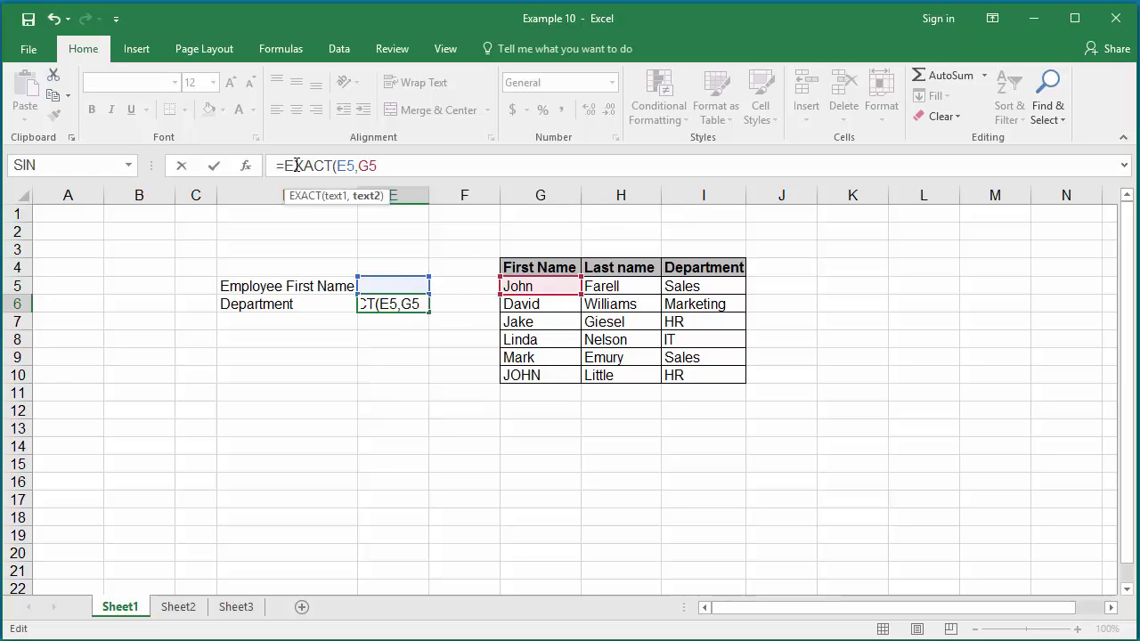
pyautogui.write(':')
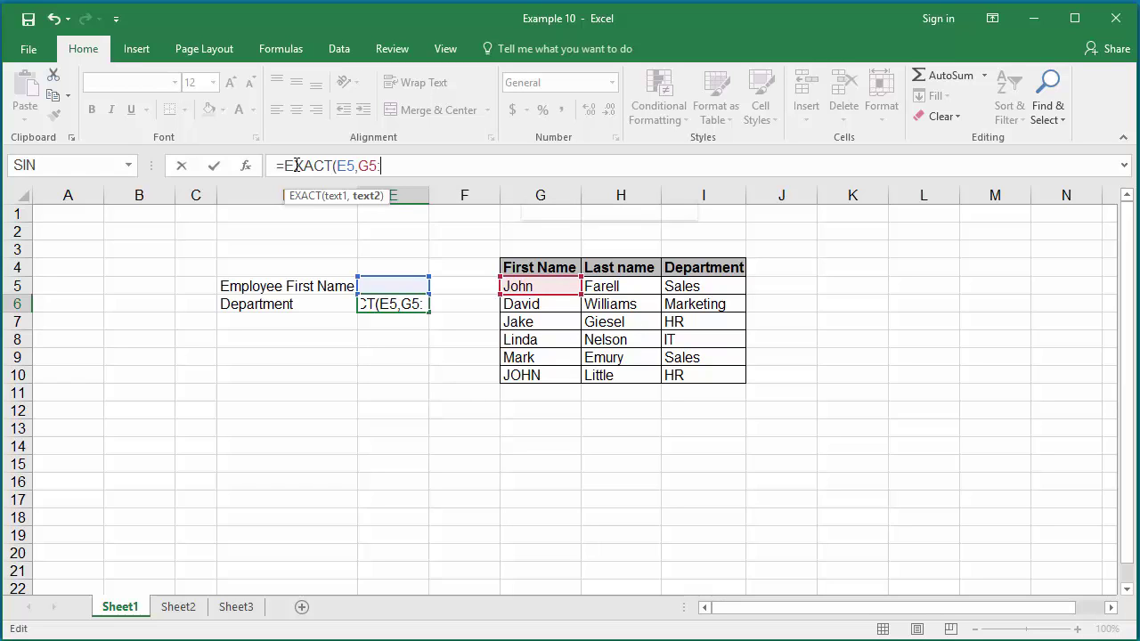
pyautogui.write('G10')
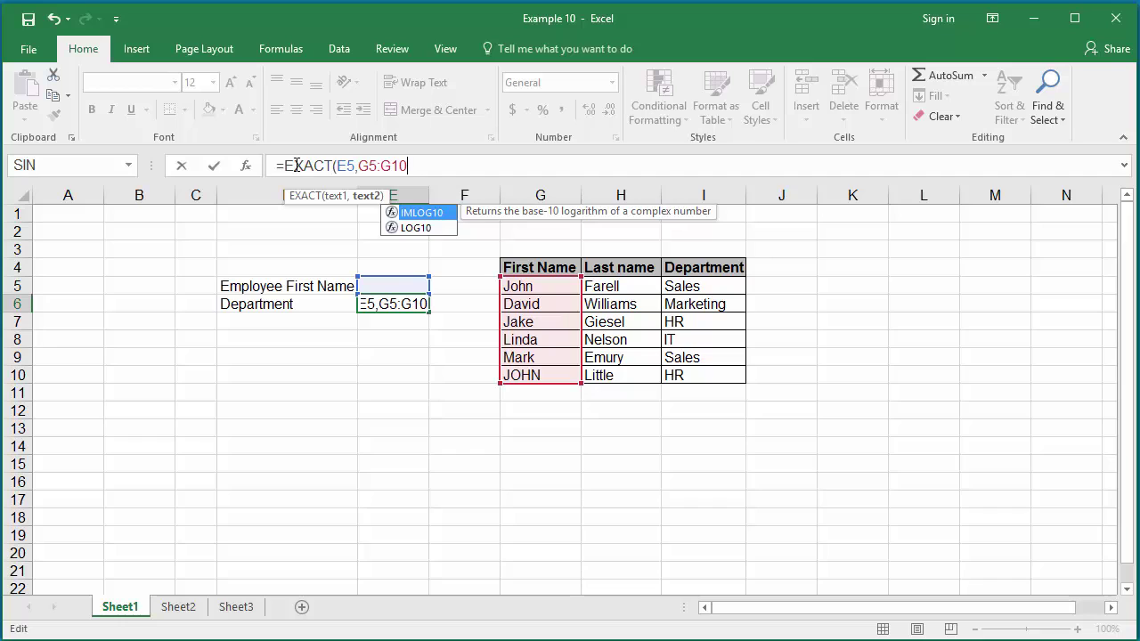
pyautogui.write(')')
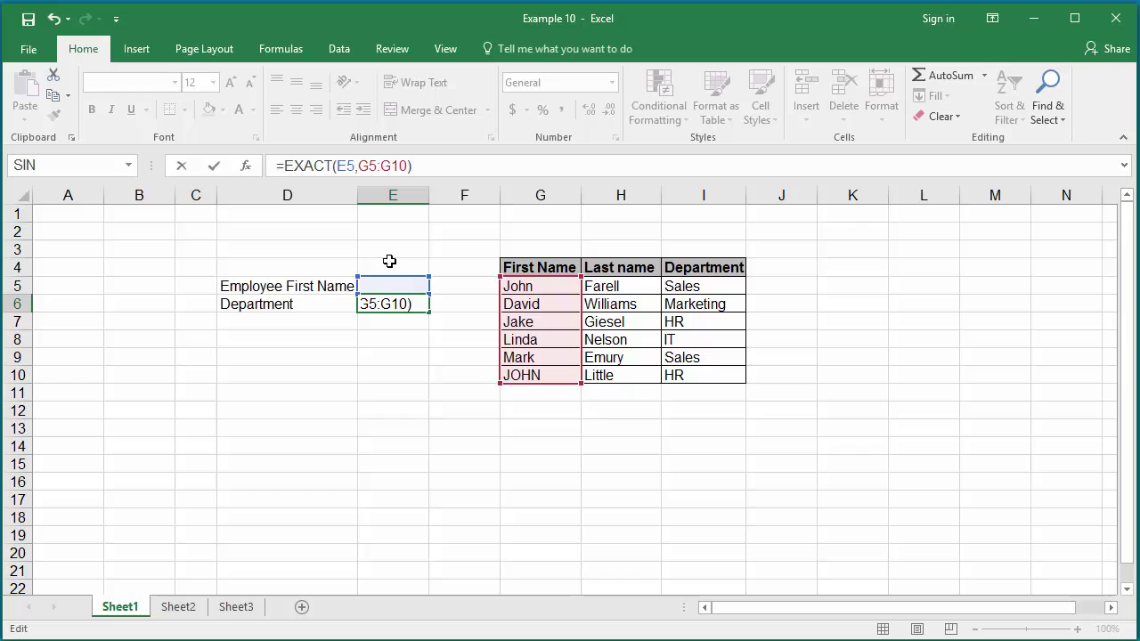
# - Wrap the EXACT test as MATCH(TRUE,EXACT(E5,G5:G10),0) to get the matching name's position
pyautogui.press('Home')
pyautogui.press('Right')
pyautogui.write('MA')
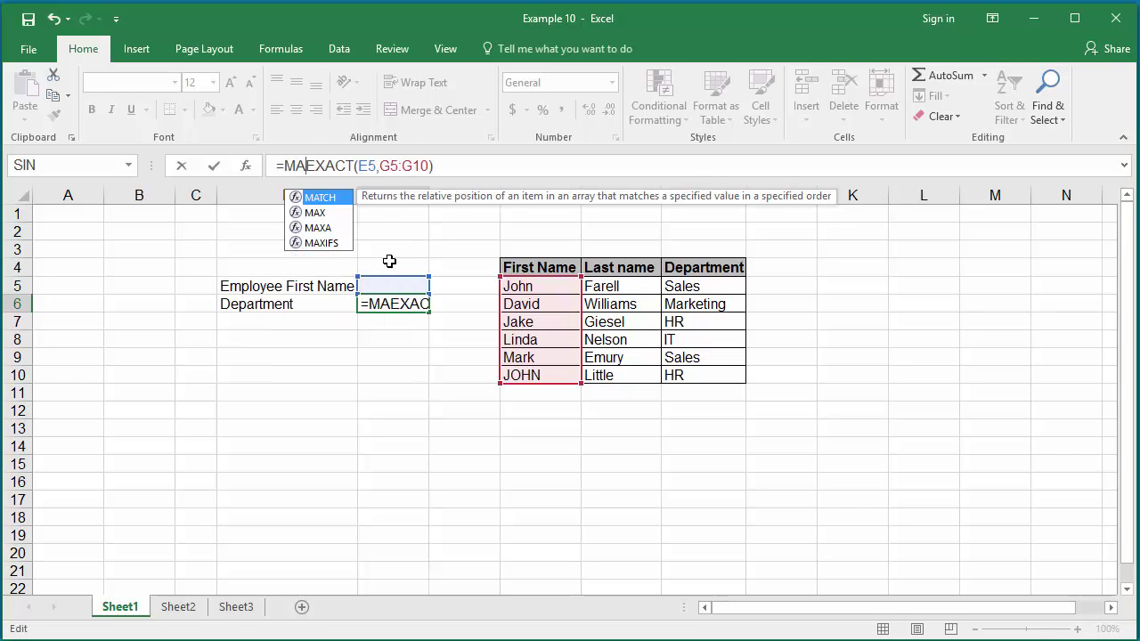
pyautogui.write('TCH')
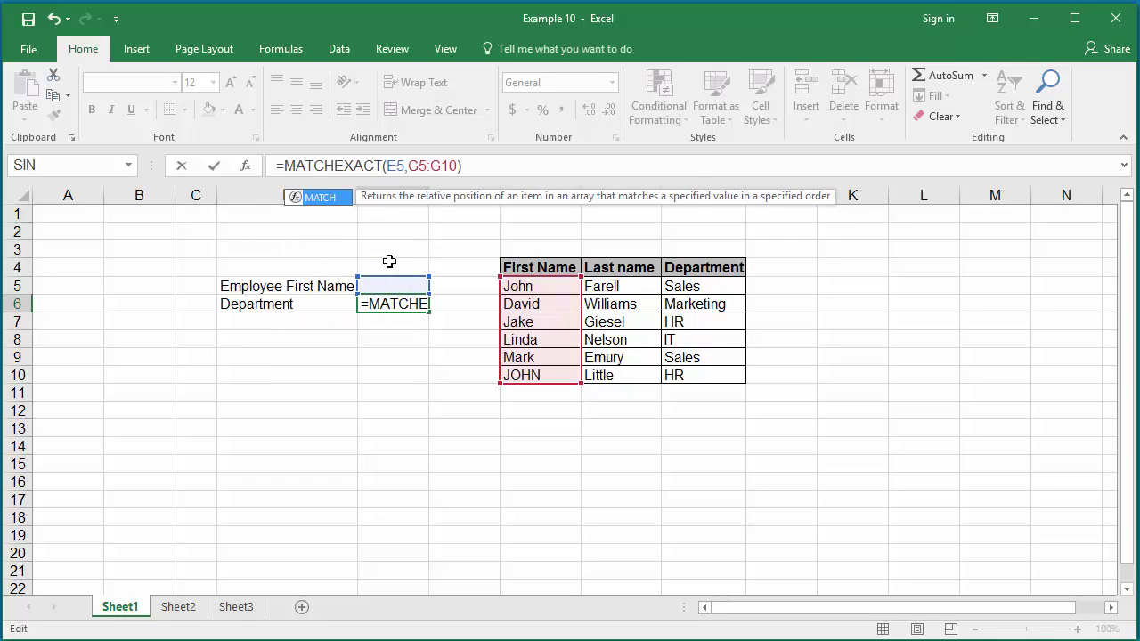
pyautogui.write('(')
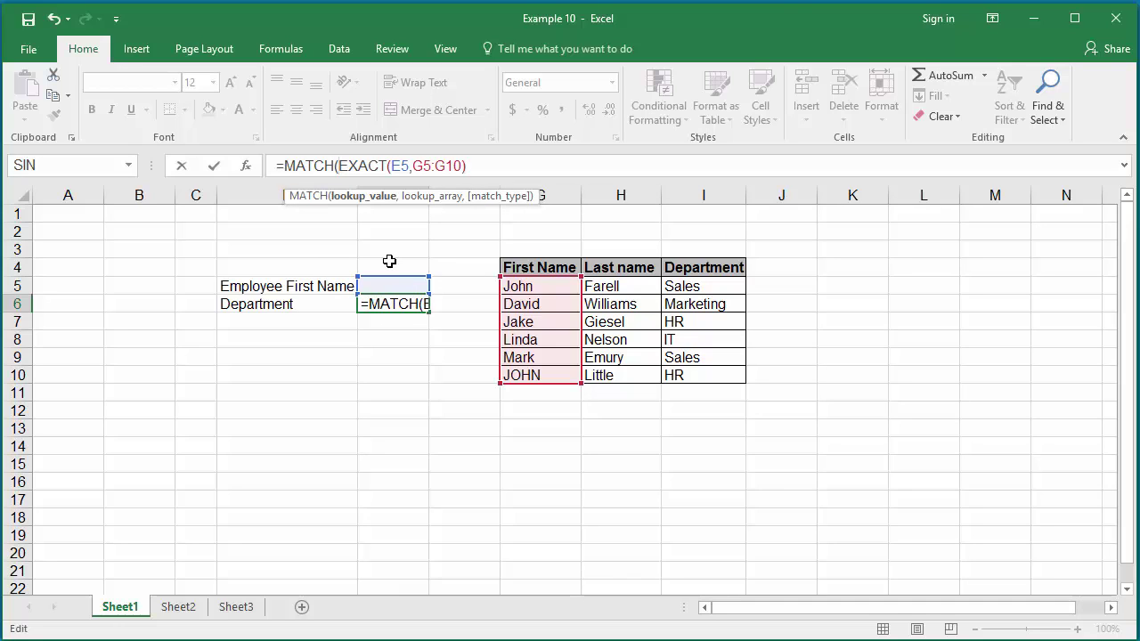
pyautogui.write('TRU')
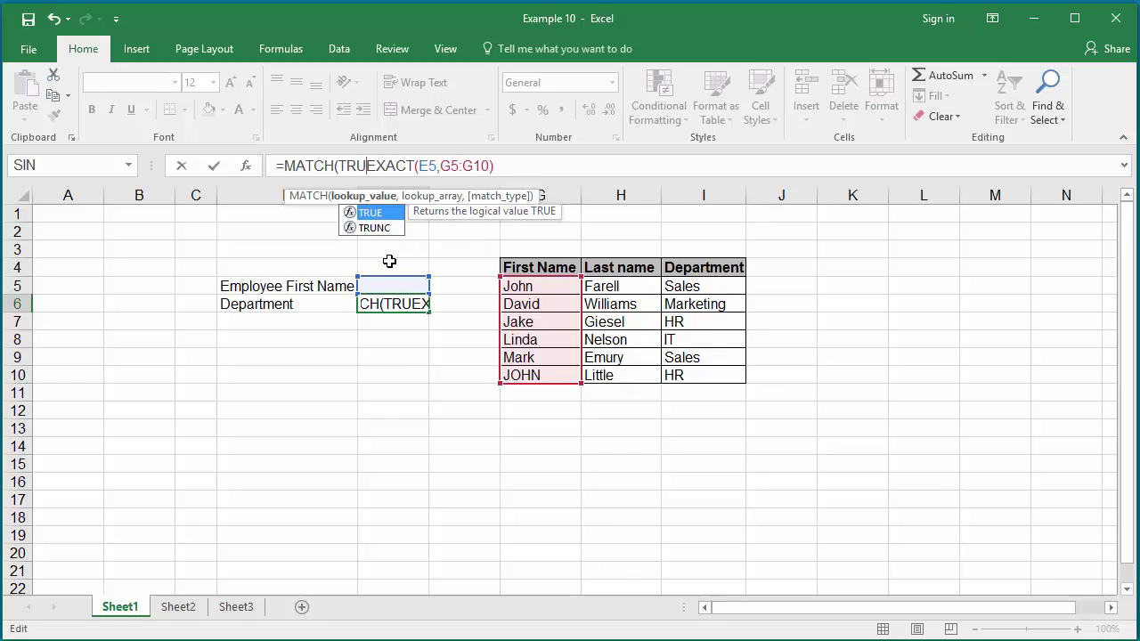
pyautogui.write('E')
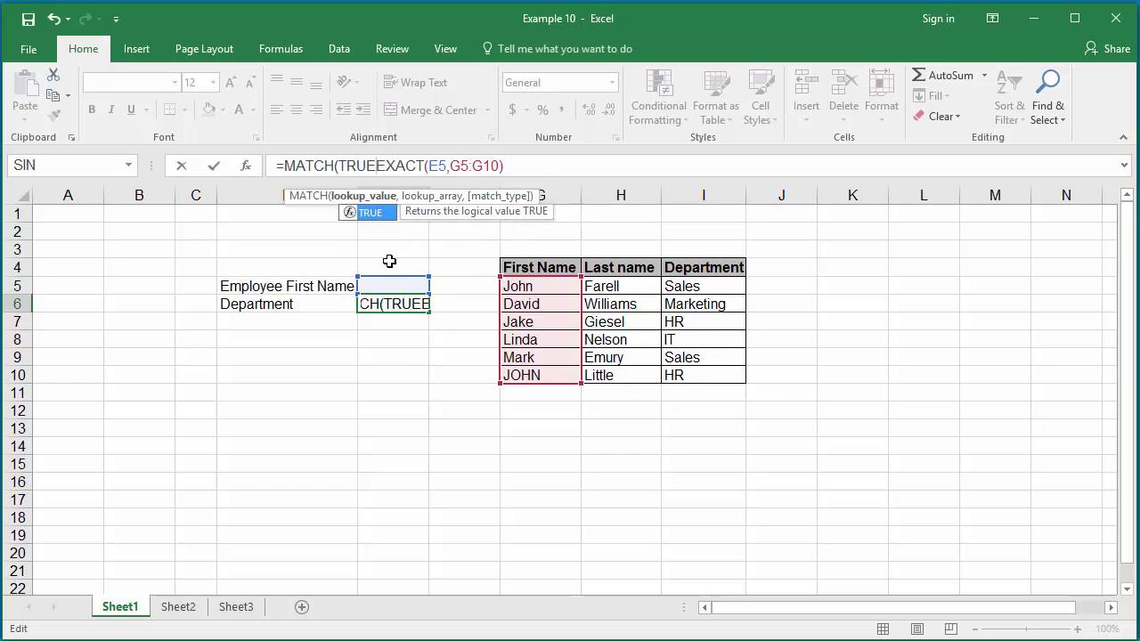
pyautogui.write(',')
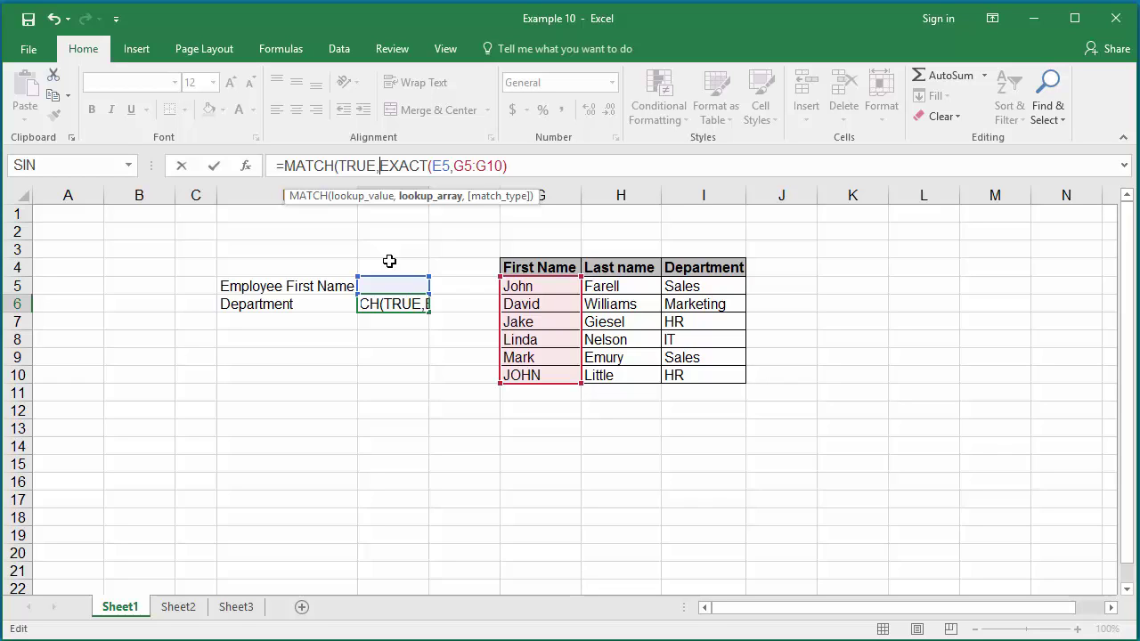
pyautogui.press('Right')
pyautogui.press('Right')
pyautogui.press('Right')
pyautogui.press('Right')
pyautogui.press('Right')
pyautogui.press('Right')
pyautogui.press('Right')
pyautogui.press('Right')
pyautogui.press('Right')
pyautogui.press('Right')
pyautogui.press('Right')
pyautogui.press('Right')
pyautogui.press('Right')
pyautogui.press('Right')
pyautogui.press('Right')
pyautogui.press('Right')
pyautogui.write(',')
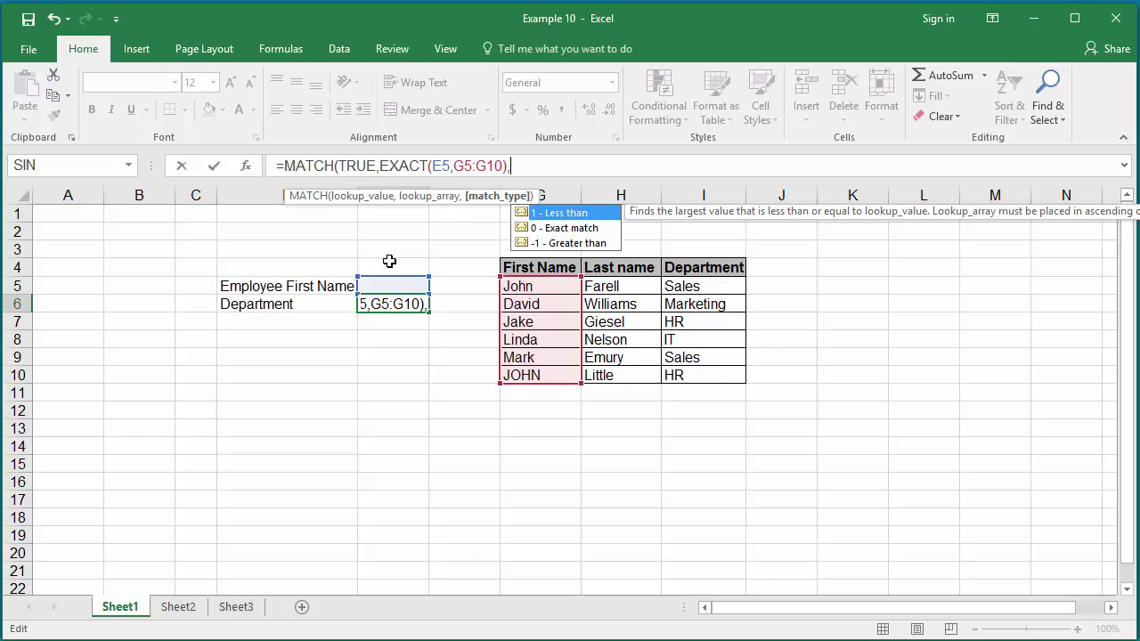
pyautogui.write('0)')
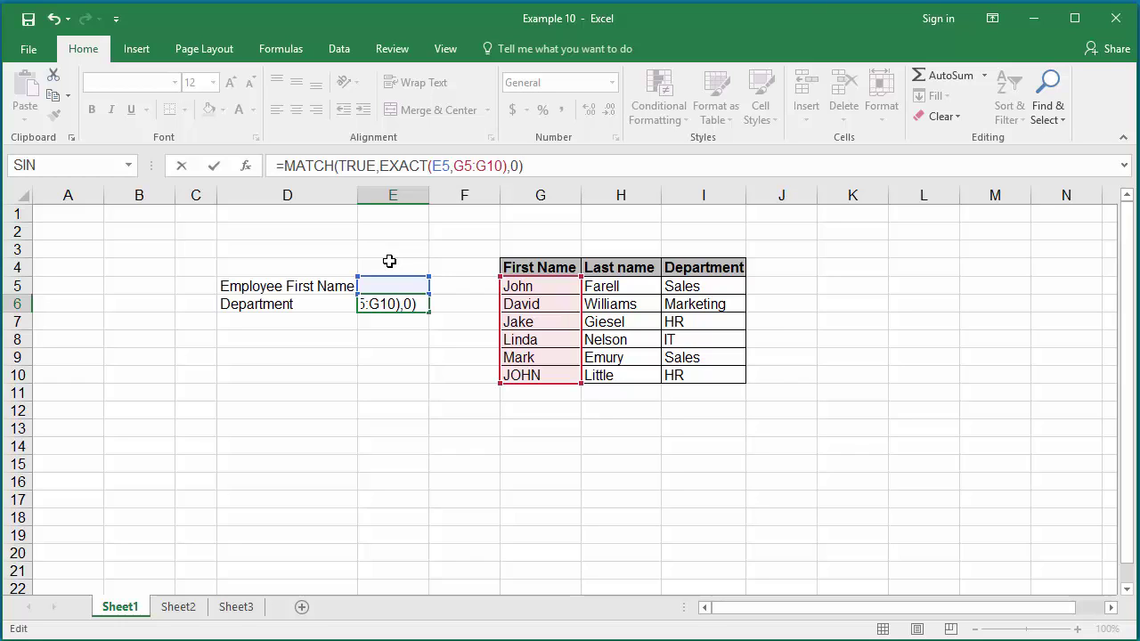
# - Complete the formula as =INDEX(I5:I10,MATCH(TRUE,EXACT(E5,G5:G10),0)) to return the department
pyautogui.click(285, 166)
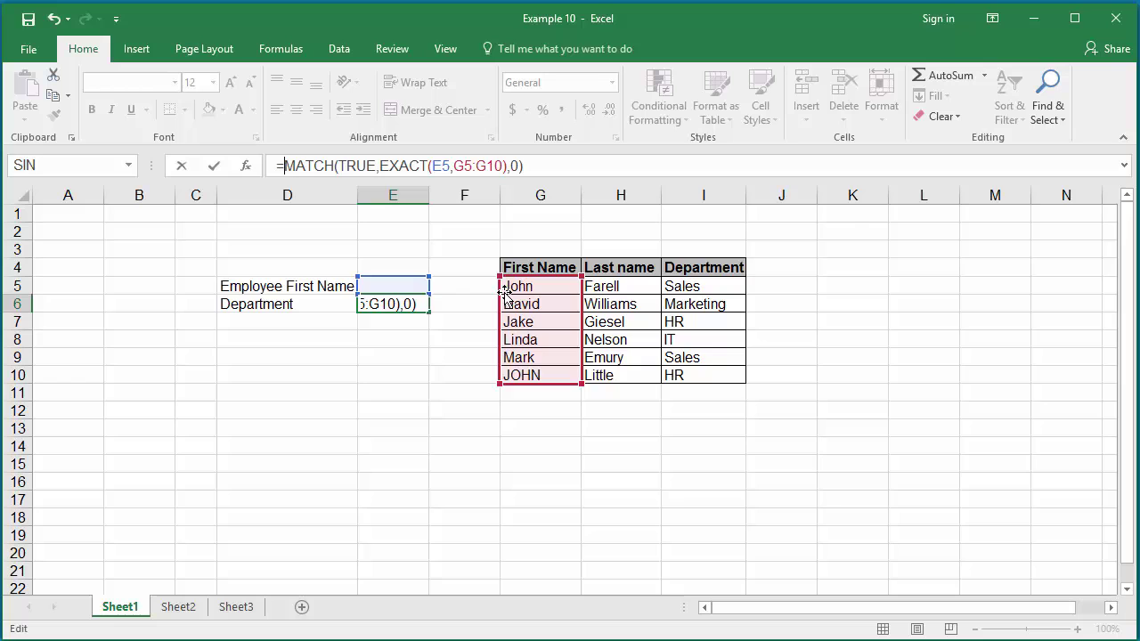
pyautogui.write('IN')
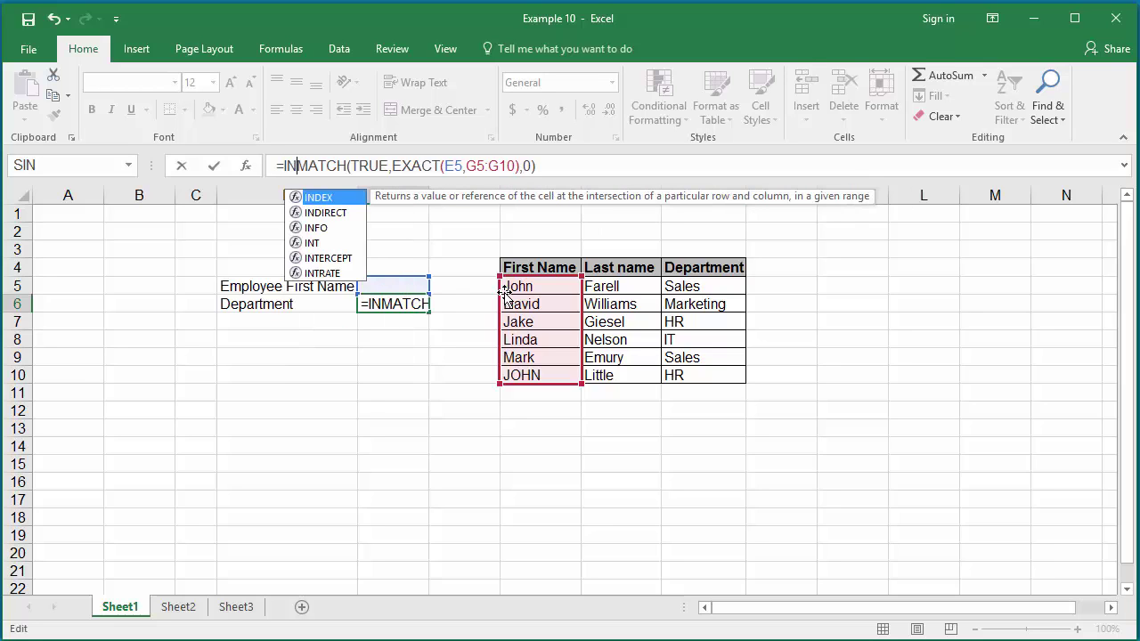
pyautogui.write('DEX')
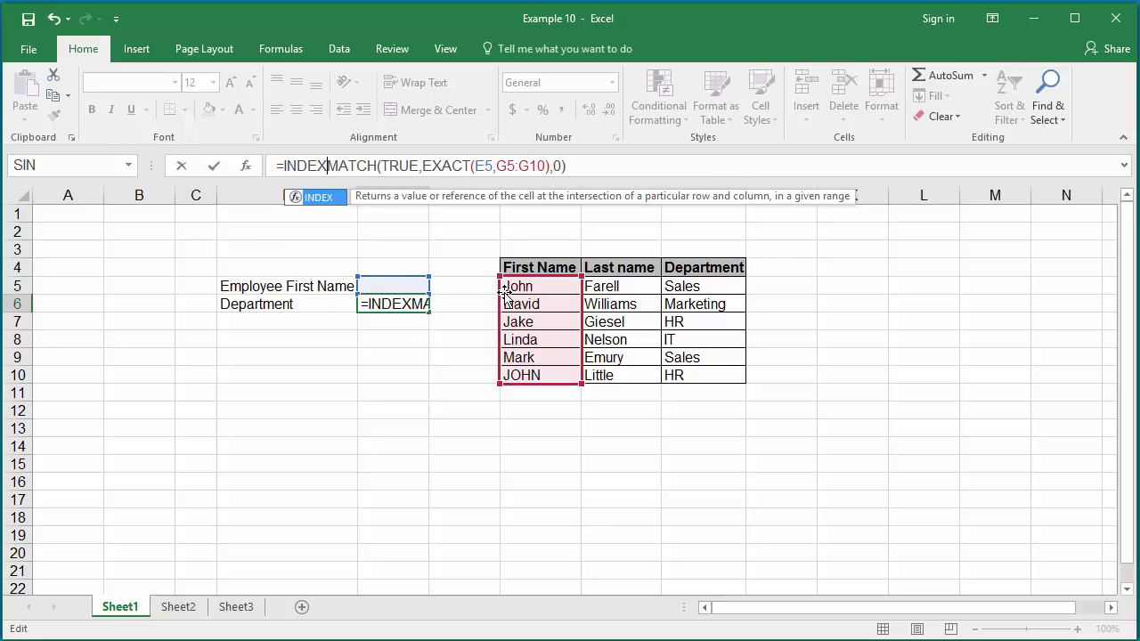
pyautogui.write('(')
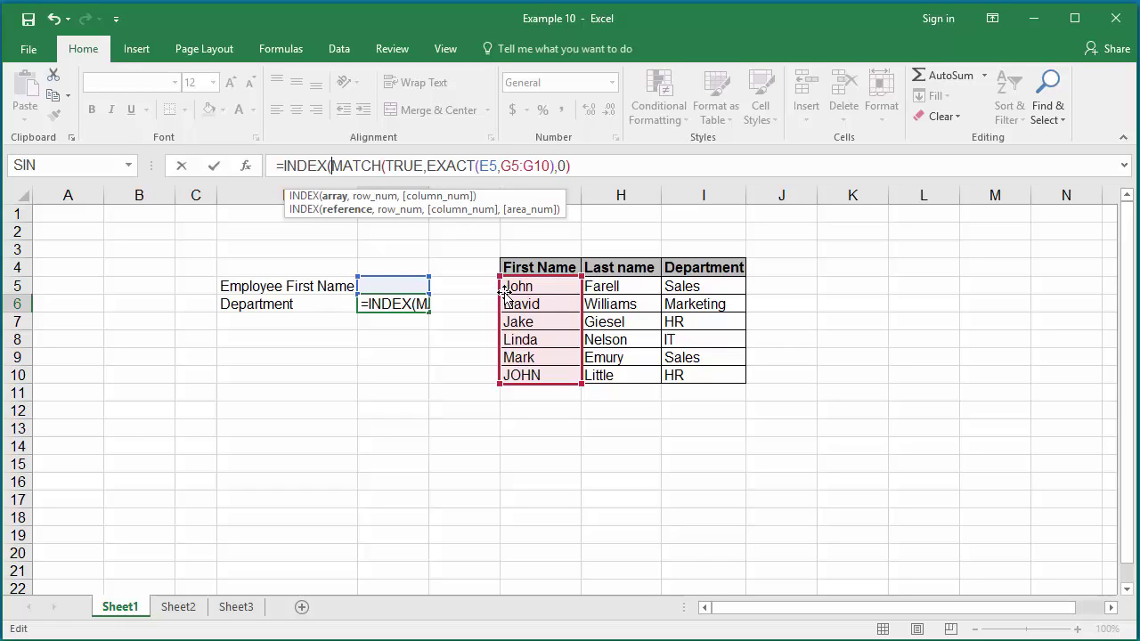
pyautogui.write('I5')
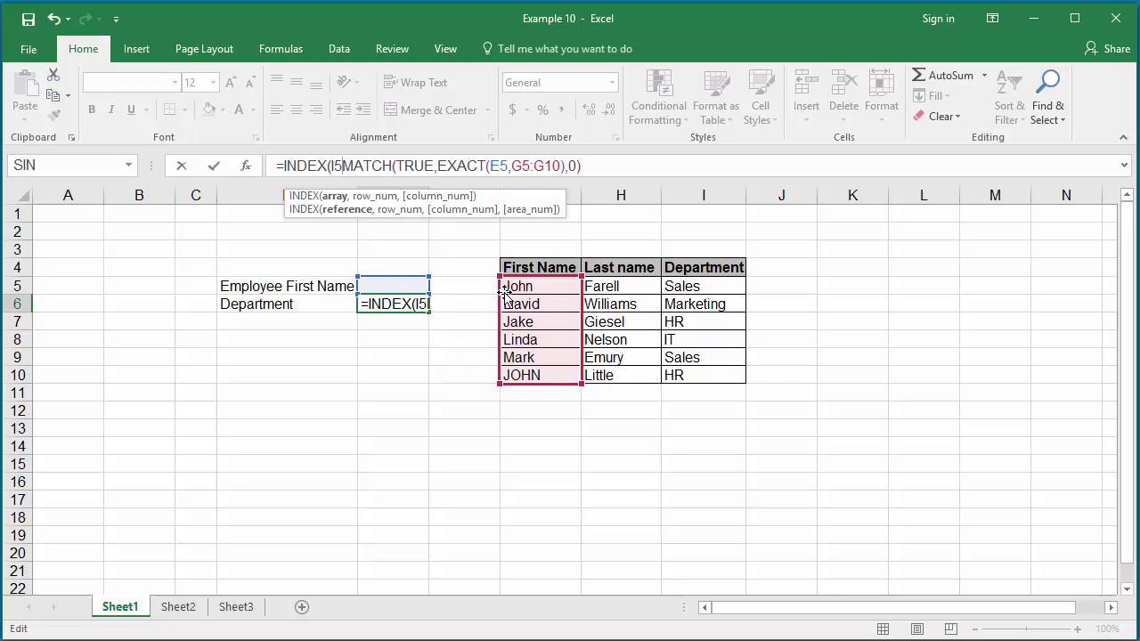
pyautogui.write(':')
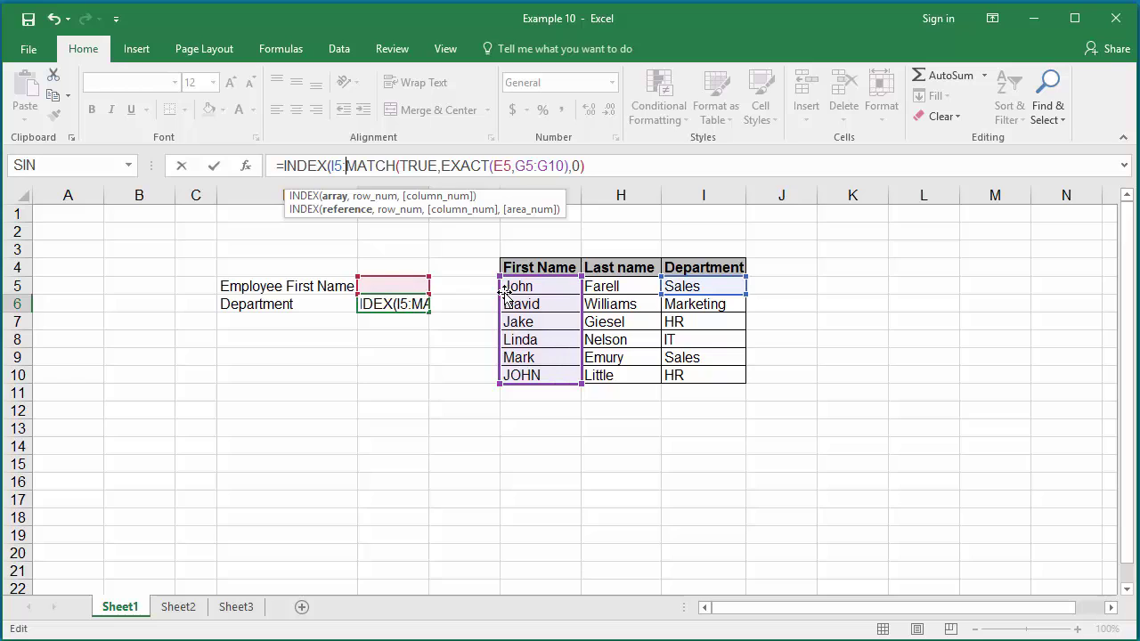
pyautogui.write('I10')
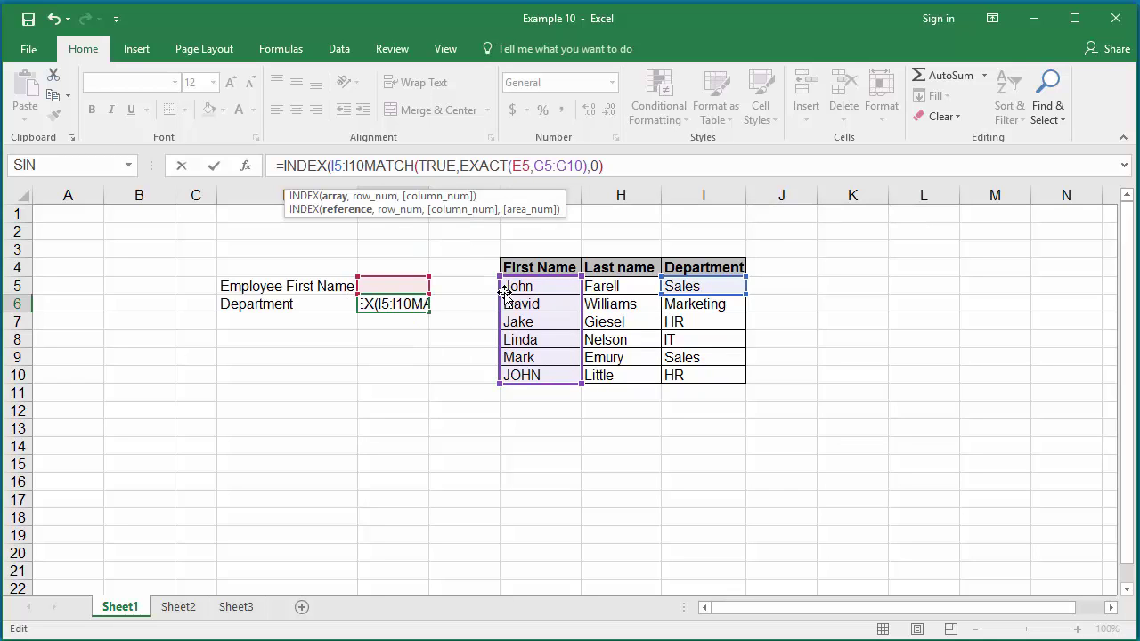
pyautogui.write(',')
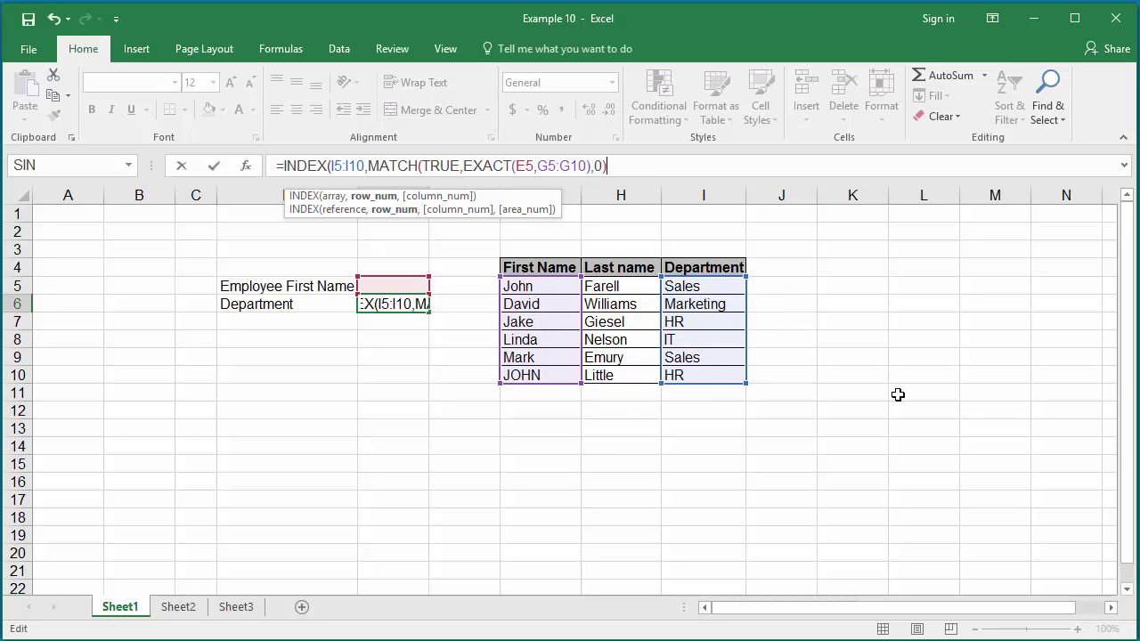
pyautogui.press('End')
pyautogui.write(')')
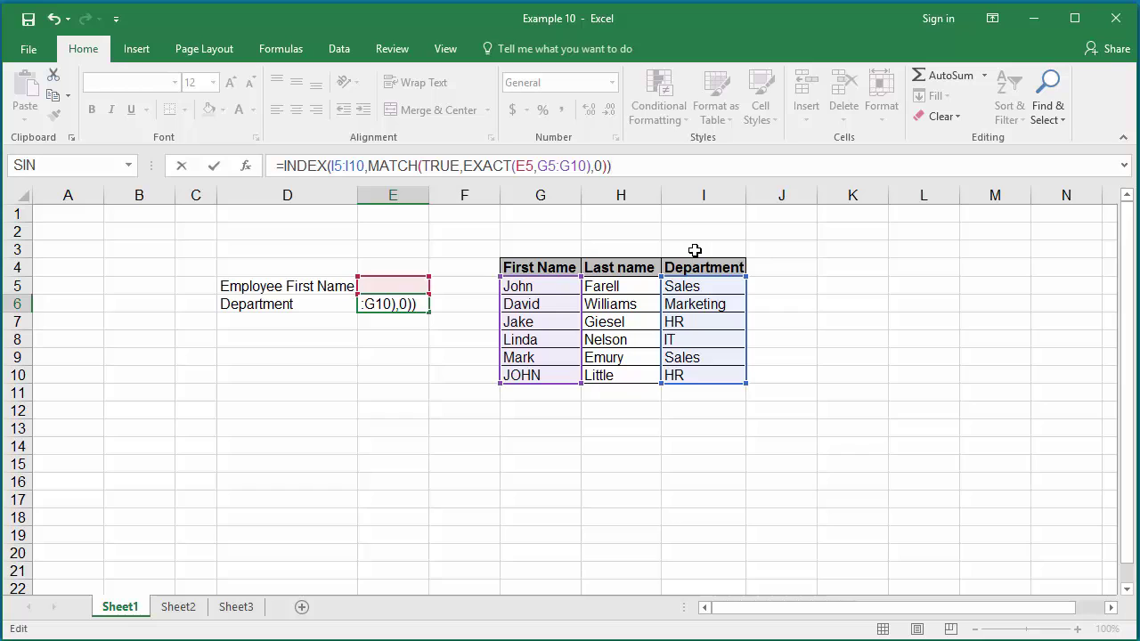
# - Confirm E6 with Ctrl+Shift+Enter as an array formula, then move down to E7
pyautogui.hotkey('ctrl', 'shift', 'Return')
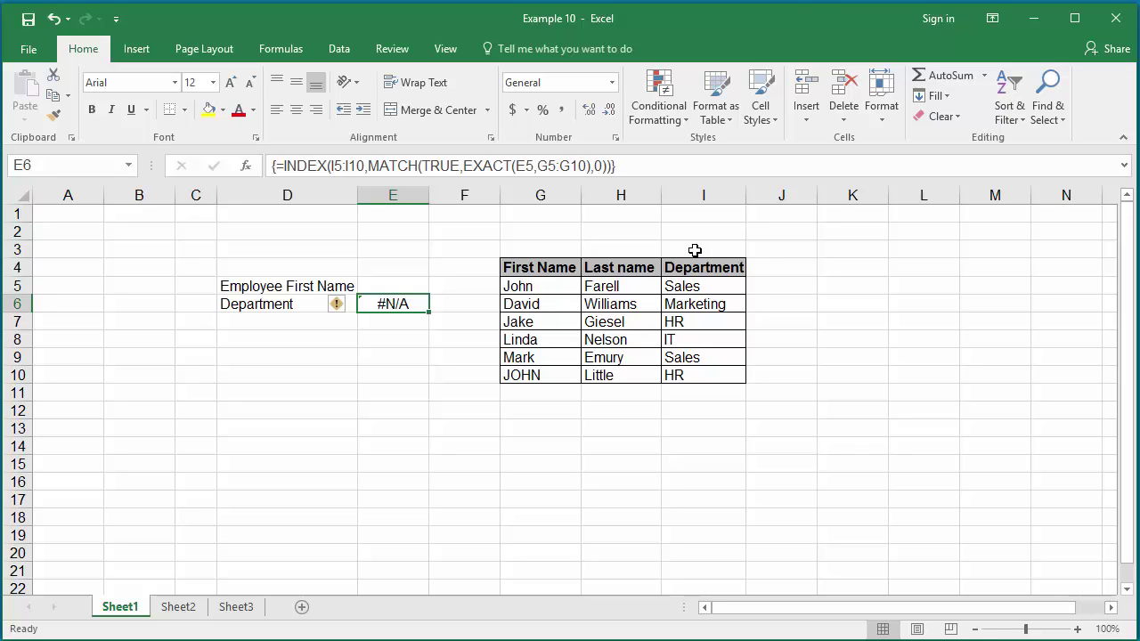
pyautogui.press('Return')
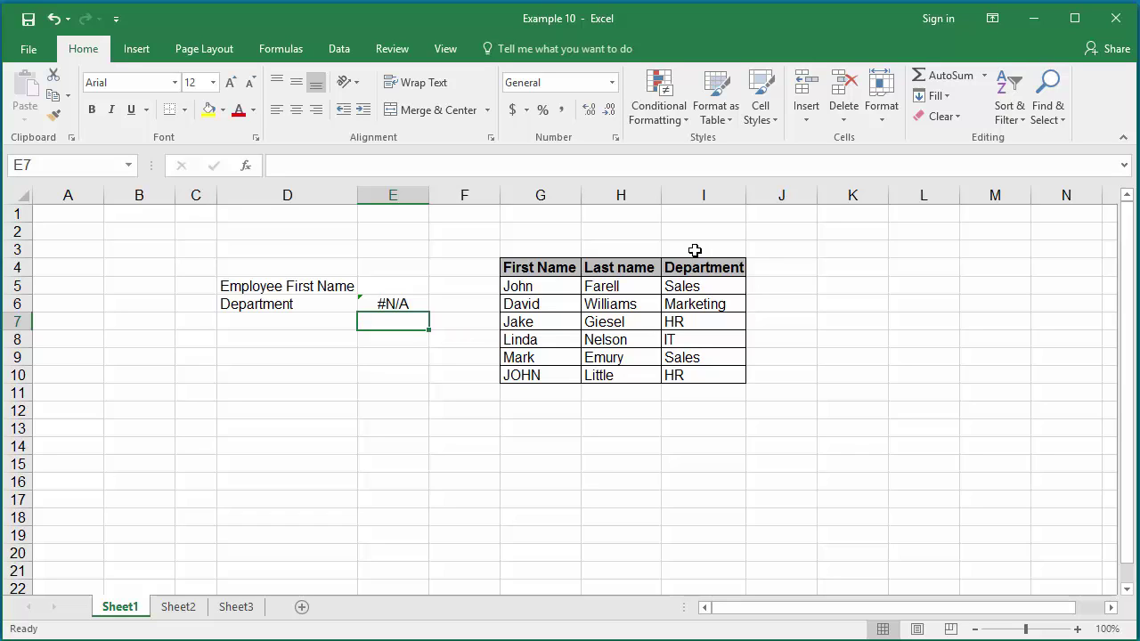
# - Enter JOHN, John, then Linda in E5, checking E6 returns HR, Sales, then IT
pyautogui.click(374, 286)
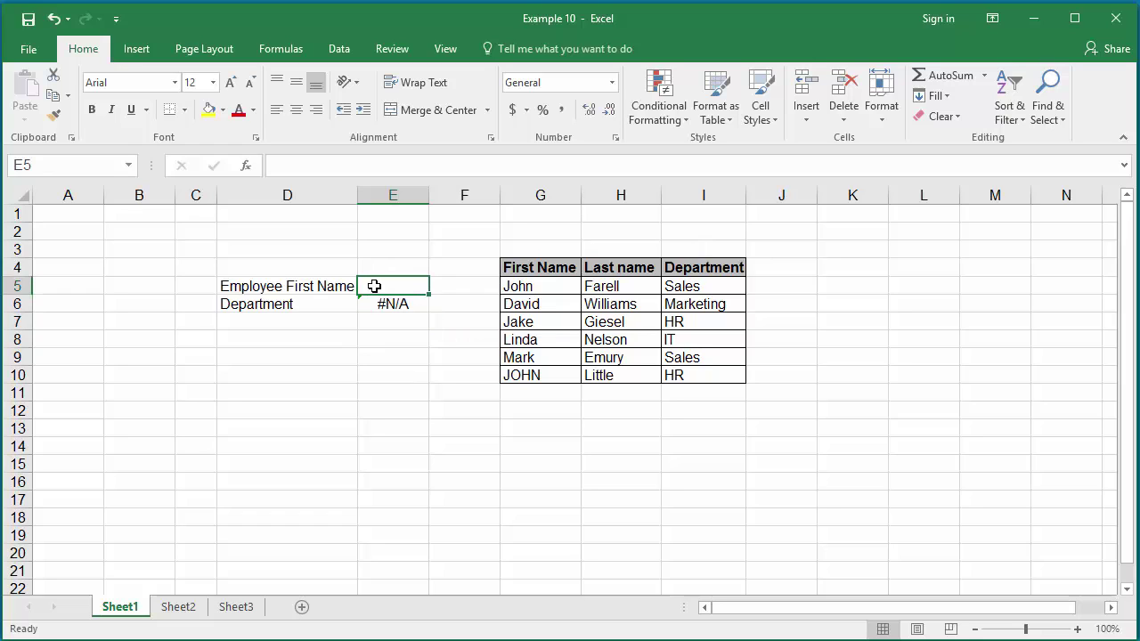
pyautogui.write('JOHN')
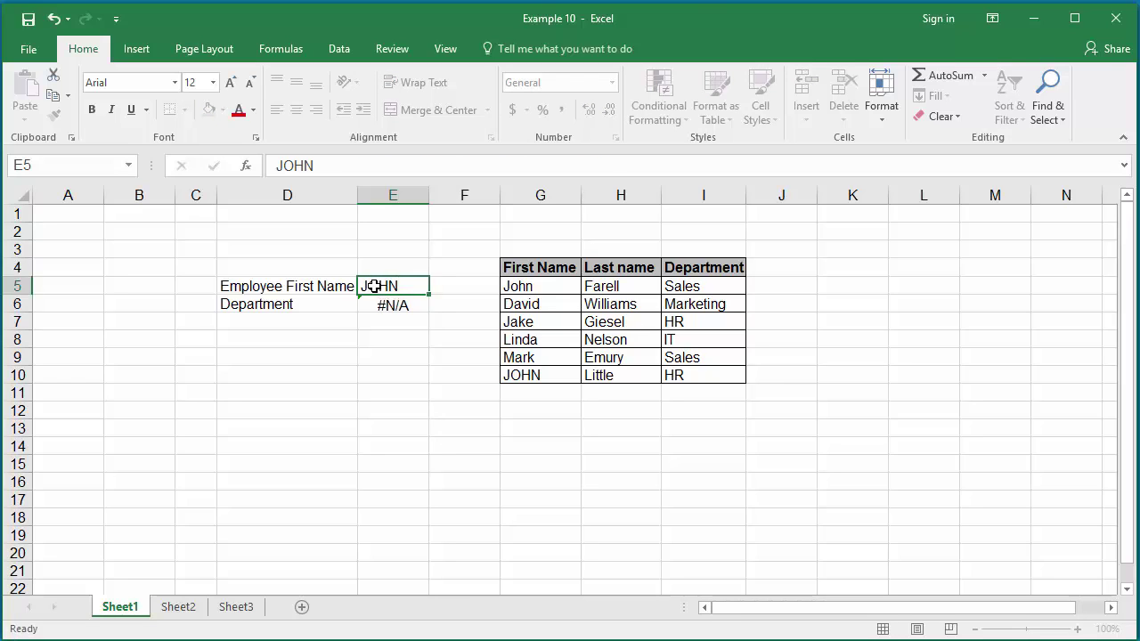
pyautogui.press('Return')
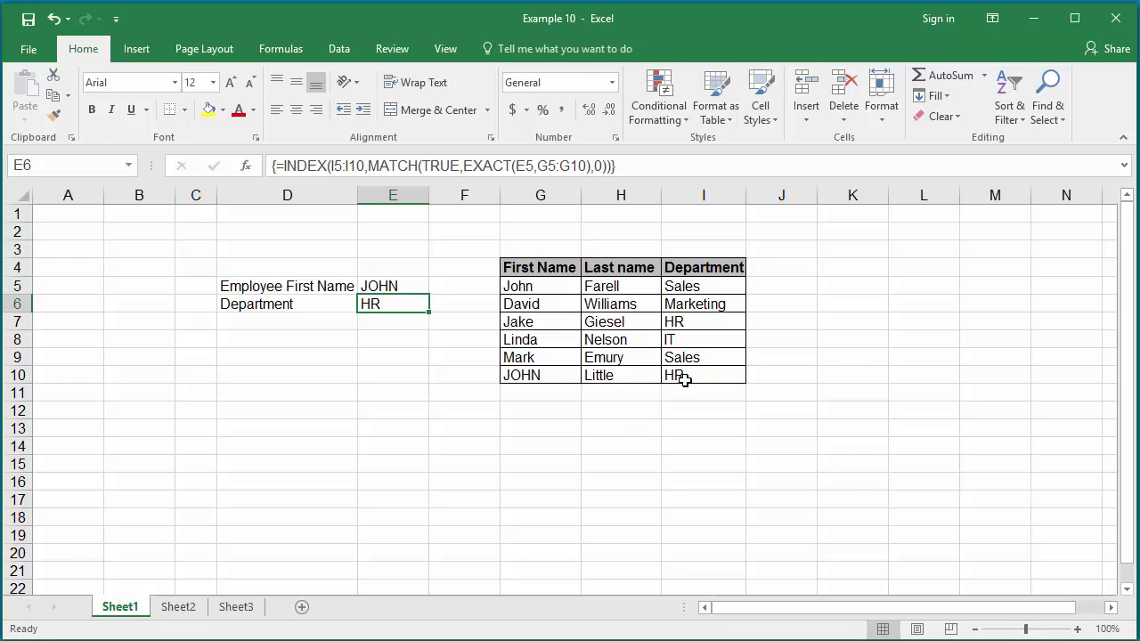
pyautogui.click(385, 285)
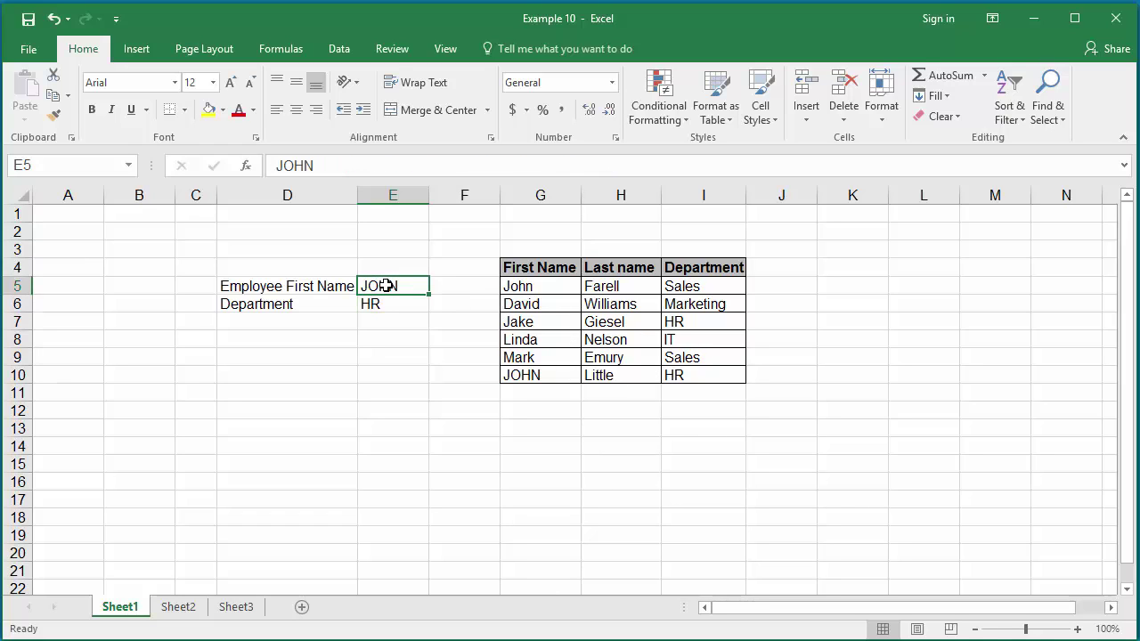
pyautogui.write('John')
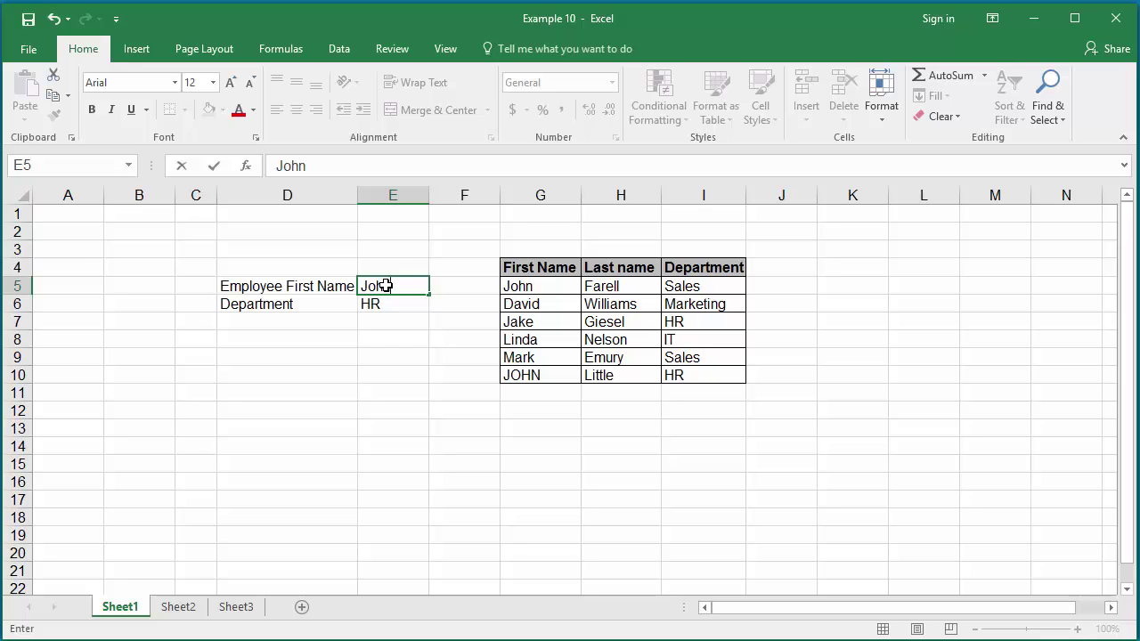
pyautogui.press('Return')
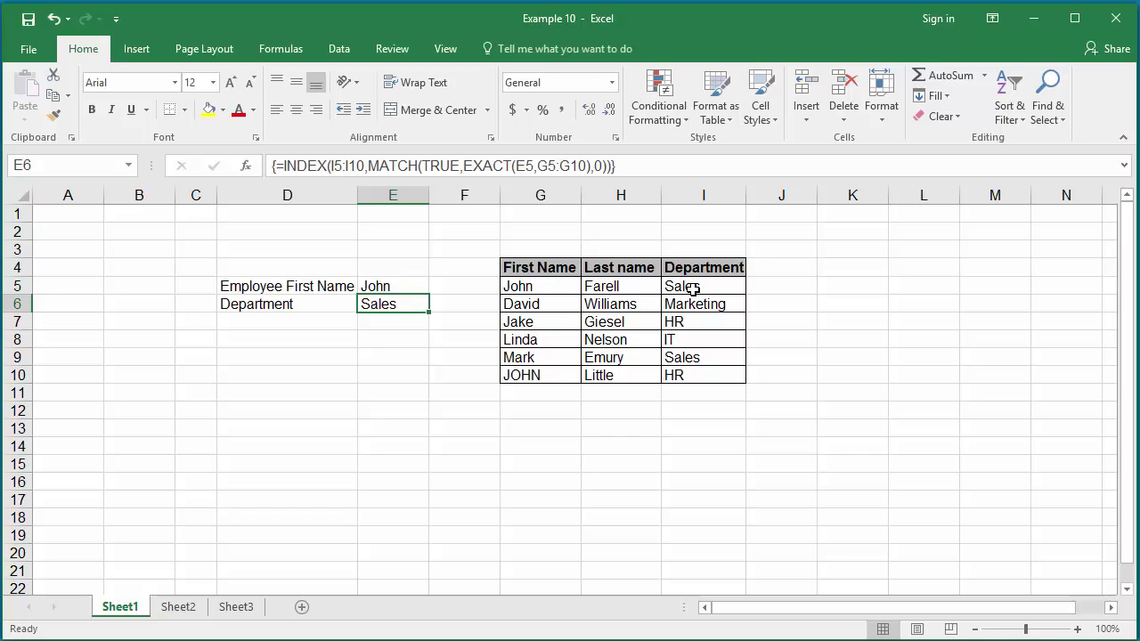
pyautogui.click(380, 284)
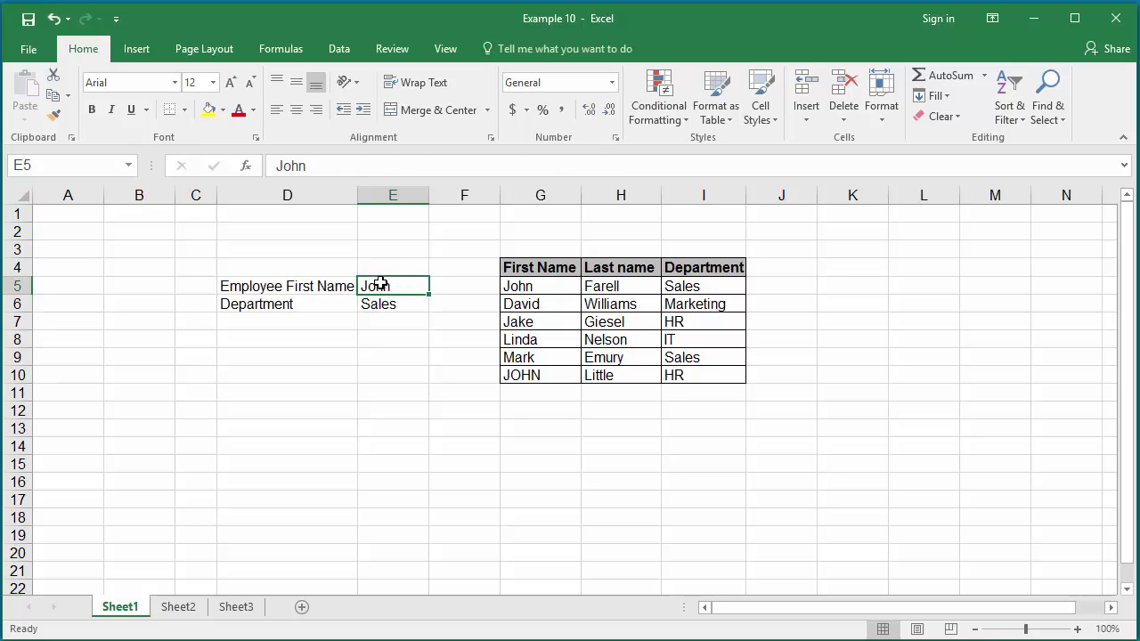
pyautogui.write('Linda')
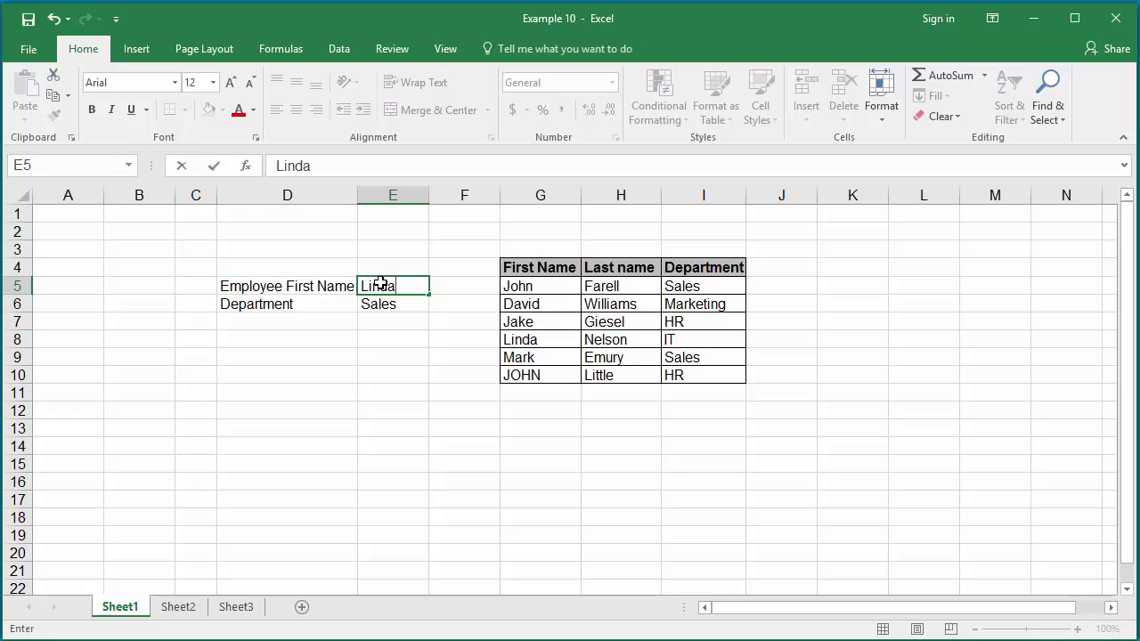
pyautogui.press('Return')
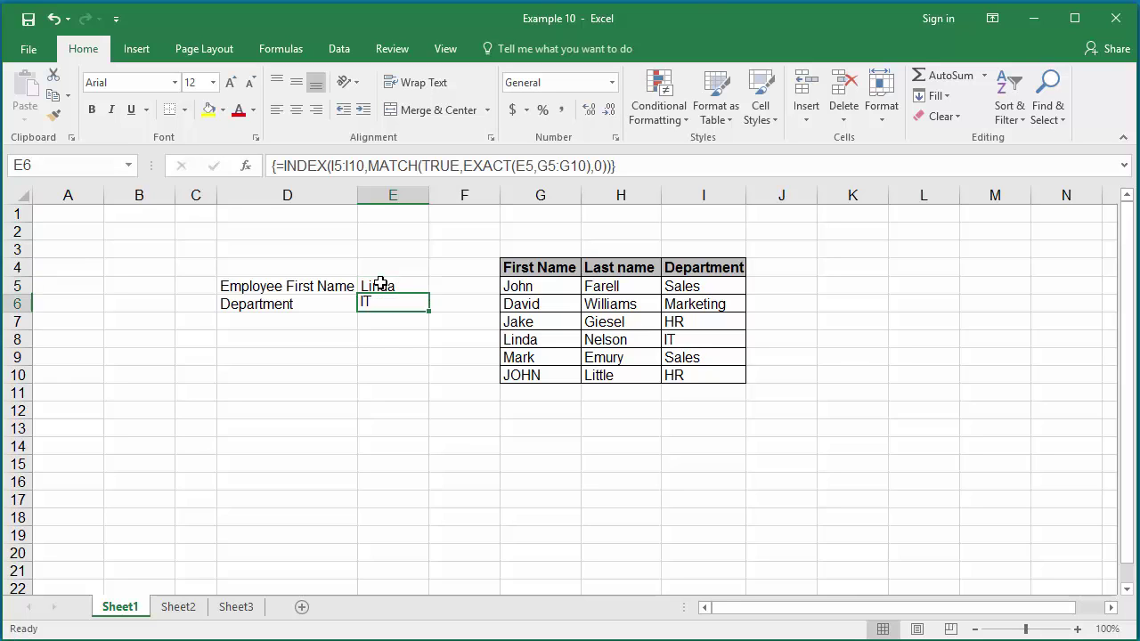